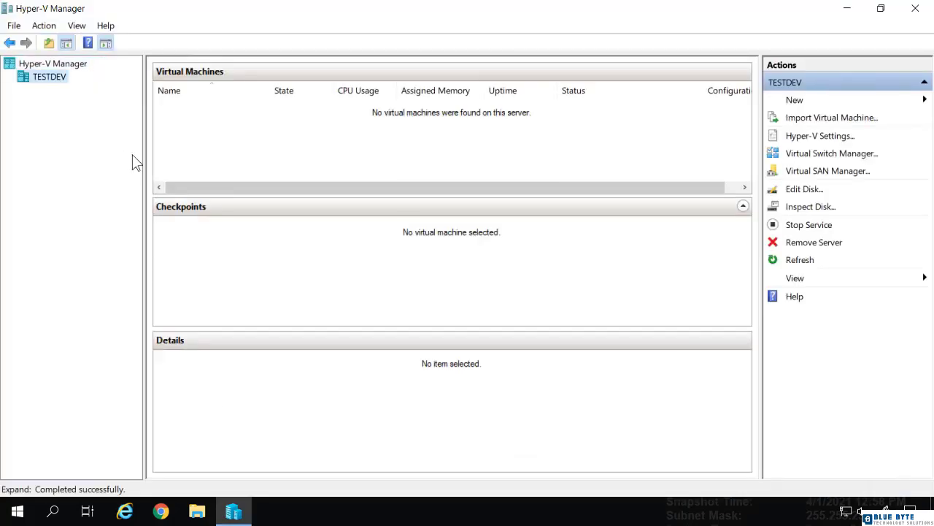
Create a new external virtual switch on TESTDEV and name it vSwitch.
left_click(802, 161)
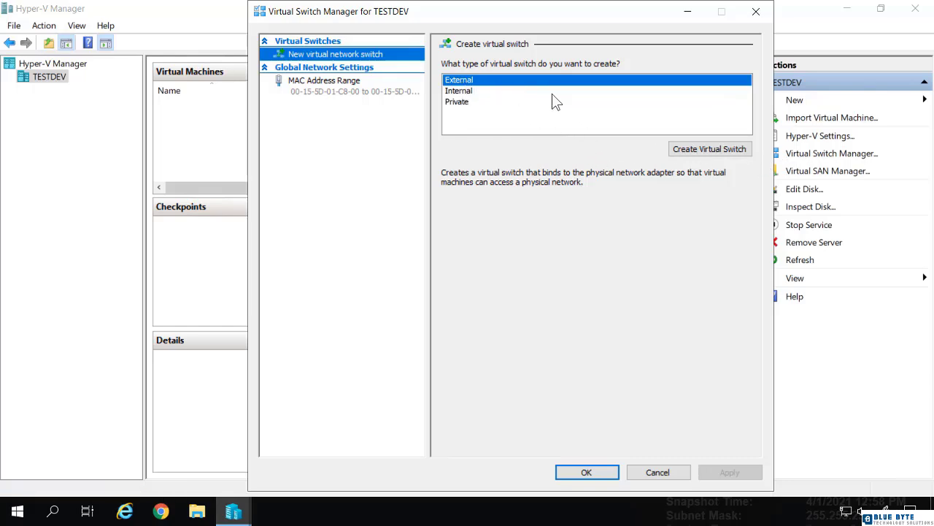
left_click(701, 154)
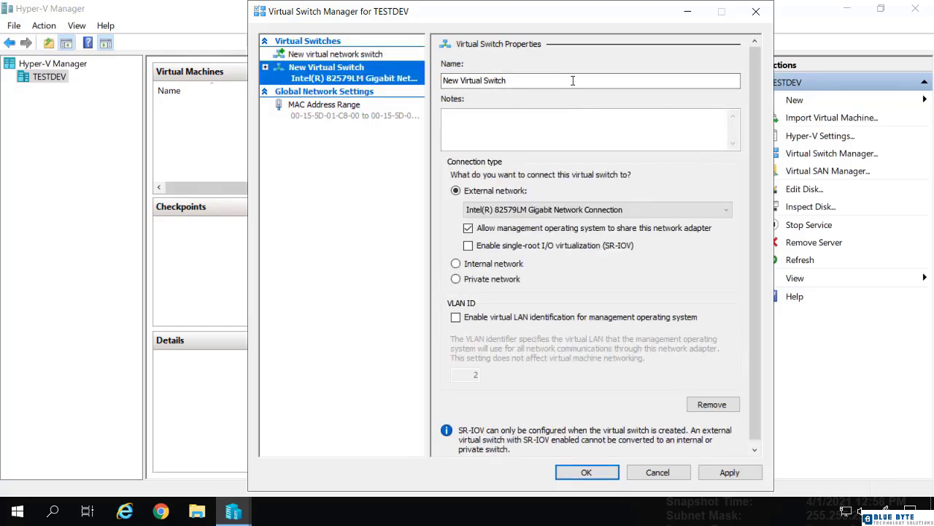
left_click_drag(573, 81, 409, 87)
type("v")
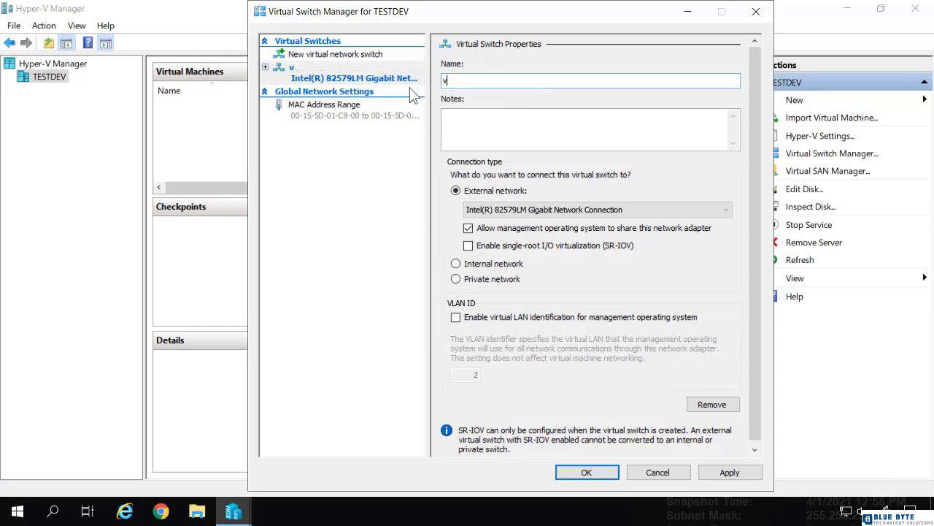
type("Switch")
Keep the switch bound to the Intel(R) 82579LM Gigabit Network Connection and apply the networking changes.
left_click(473, 211)
left_click(473, 212)
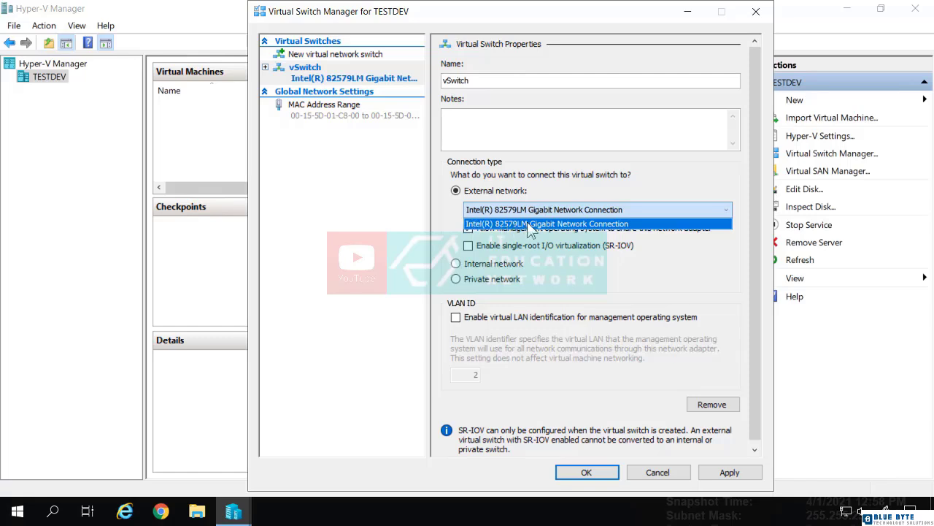
left_click(439, 218)
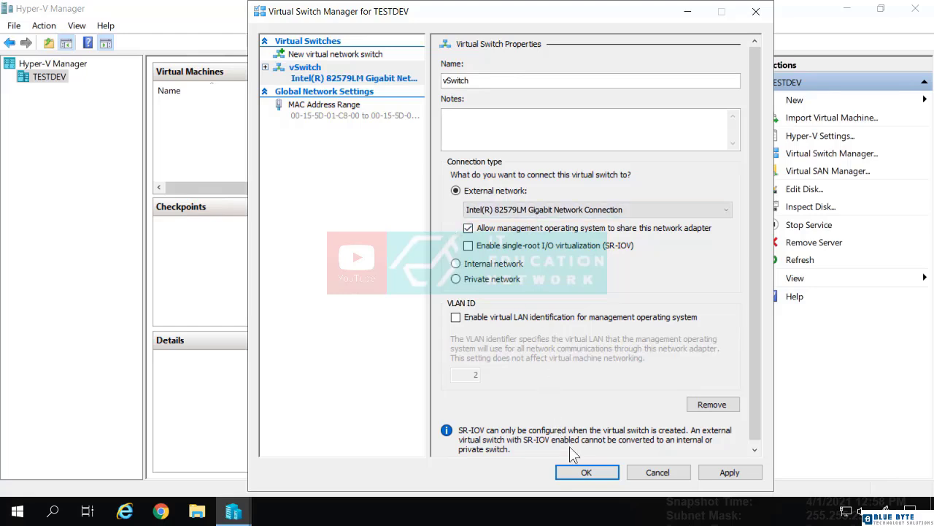
left_click(593, 474)
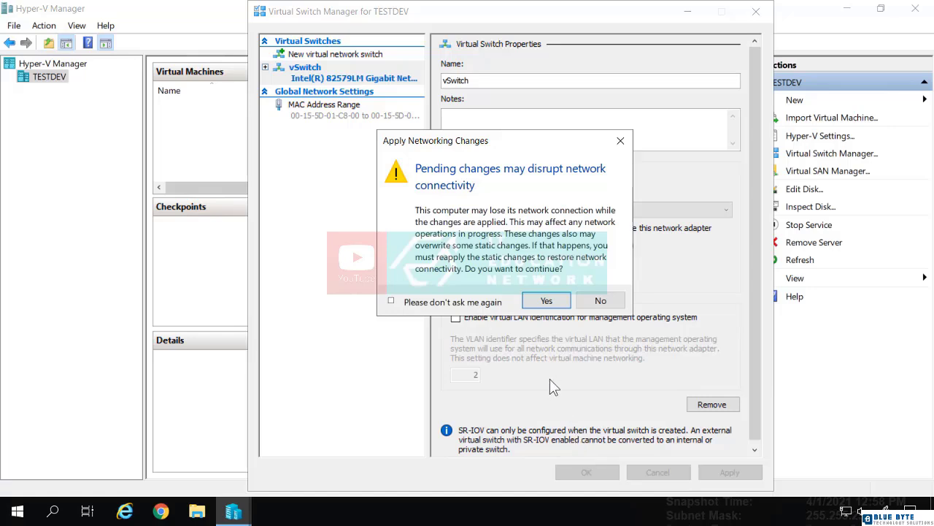
left_click(543, 300)
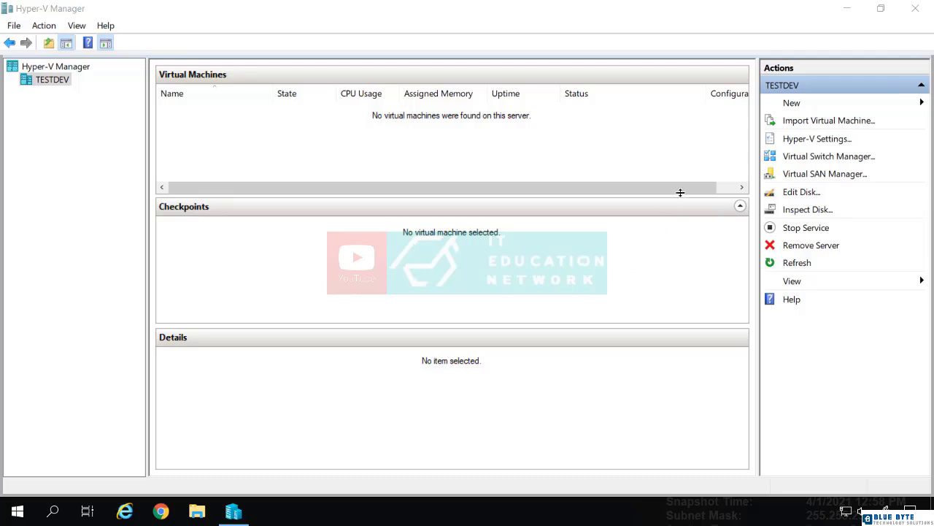
Start a new virtual machine on TESTDEV named RTS-DC1 in the default location and choose Generation 2.
left_click(790, 106)
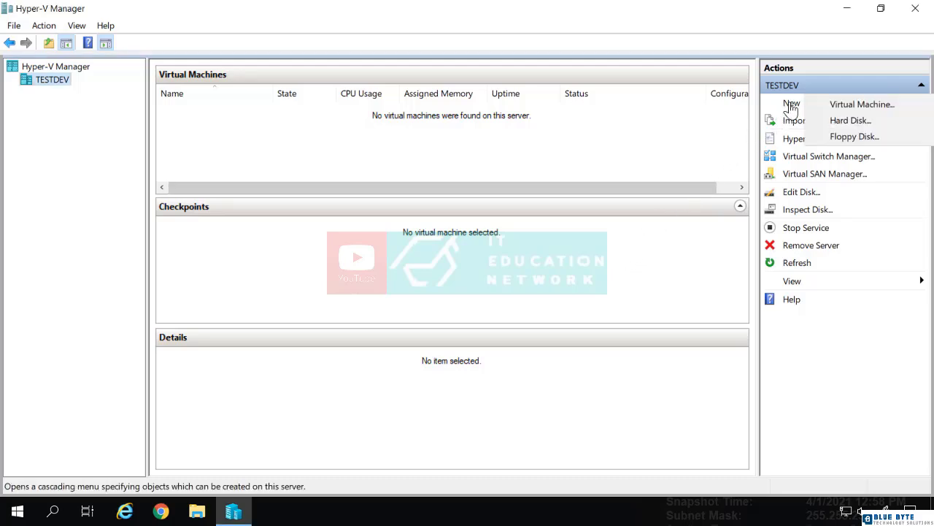
left_click(828, 106)
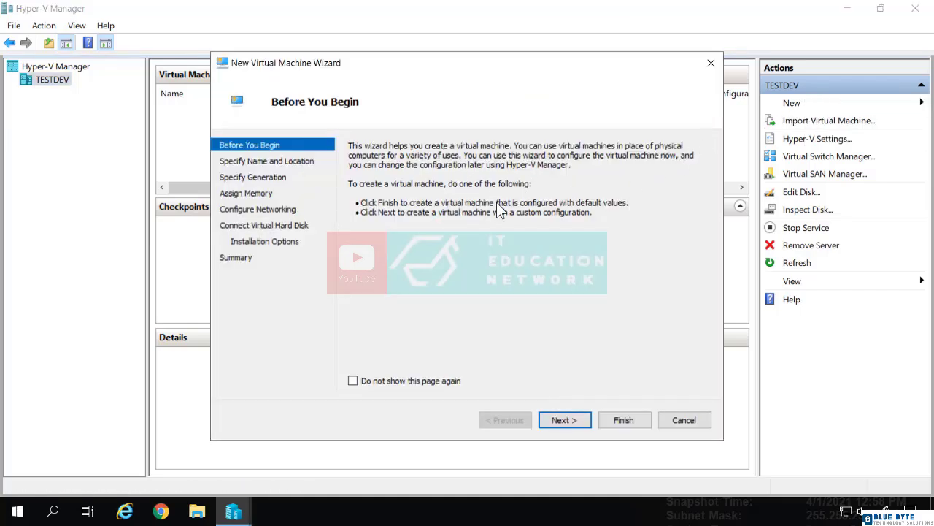
left_click(569, 422)
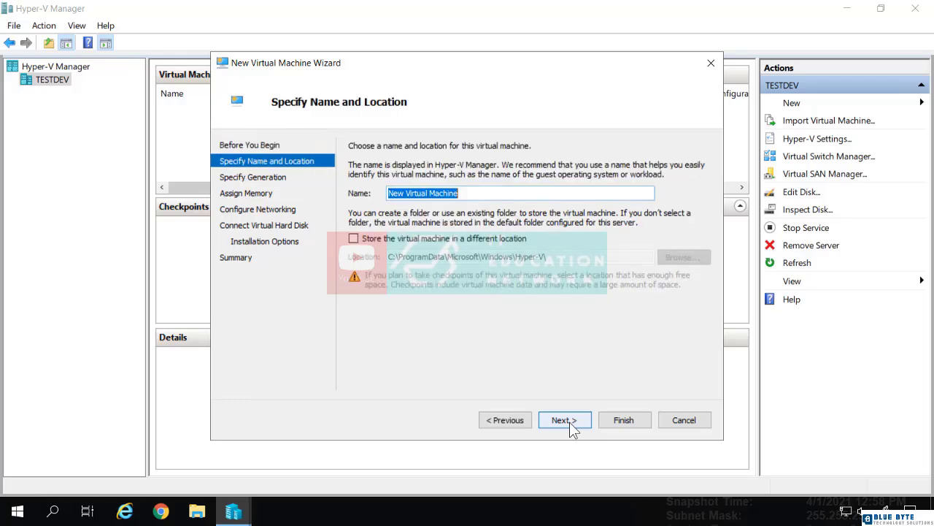
type("RT")
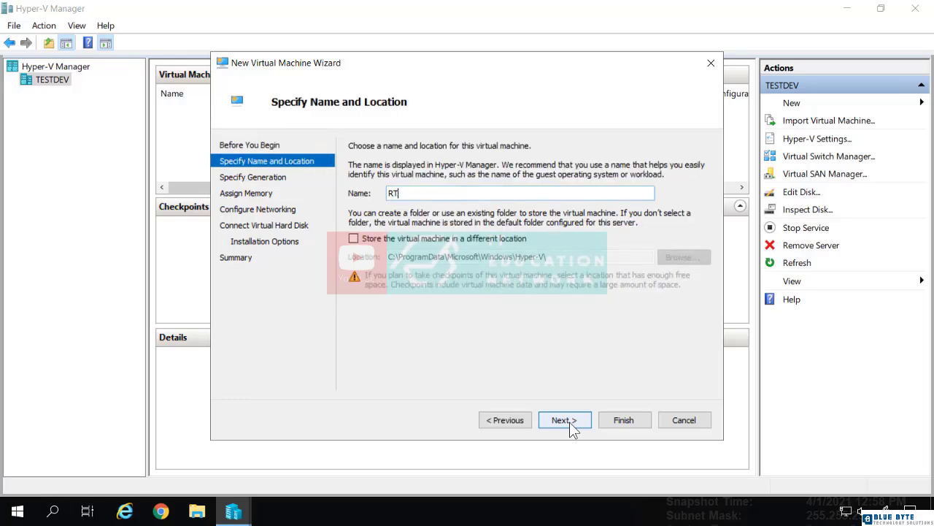
type("S-DC1")
left_click(564, 421)
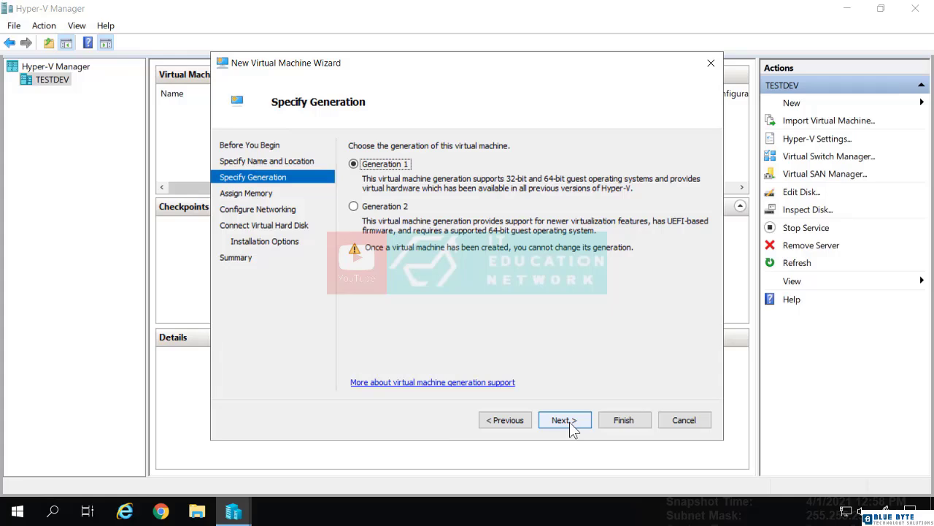
key("Down")
left_click(569, 422)
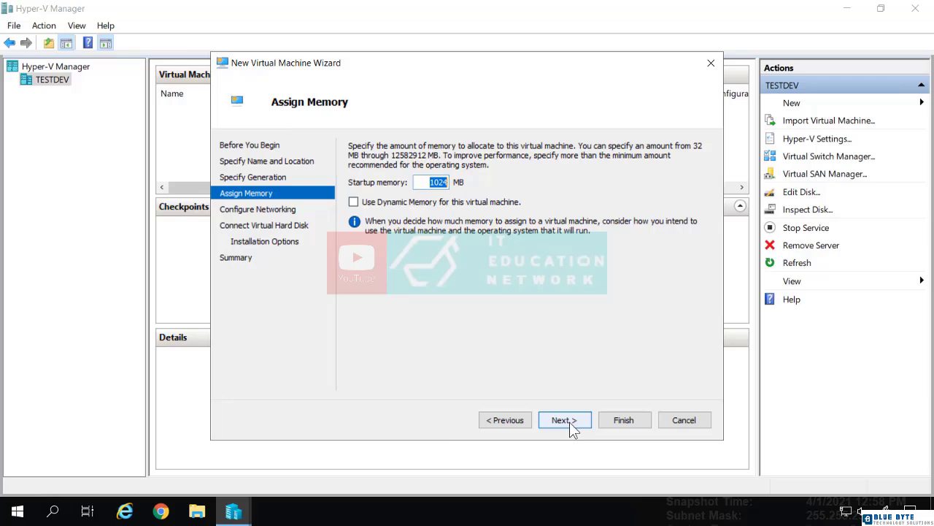
Assign 2048 MB of startup memory to the virtual machine and enable Dynamic Memory.
type("20")
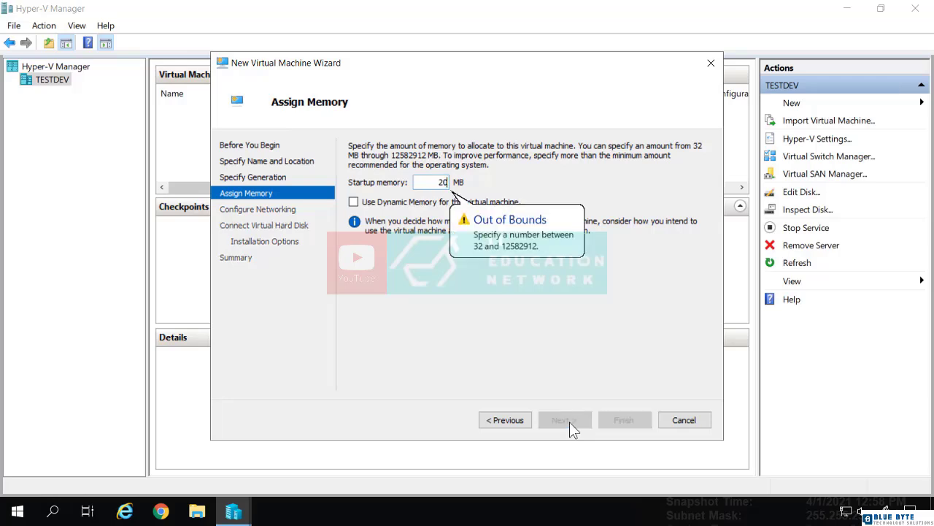
type("48")
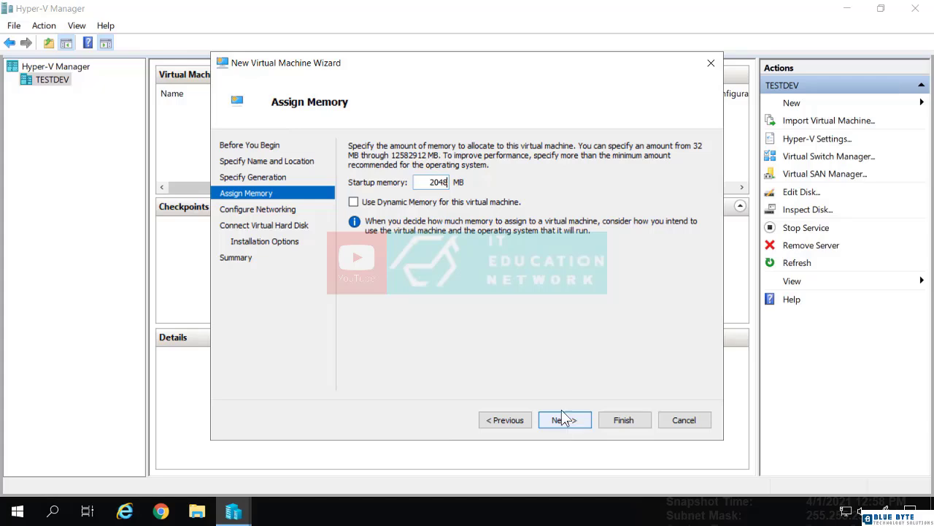
left_click(355, 202)
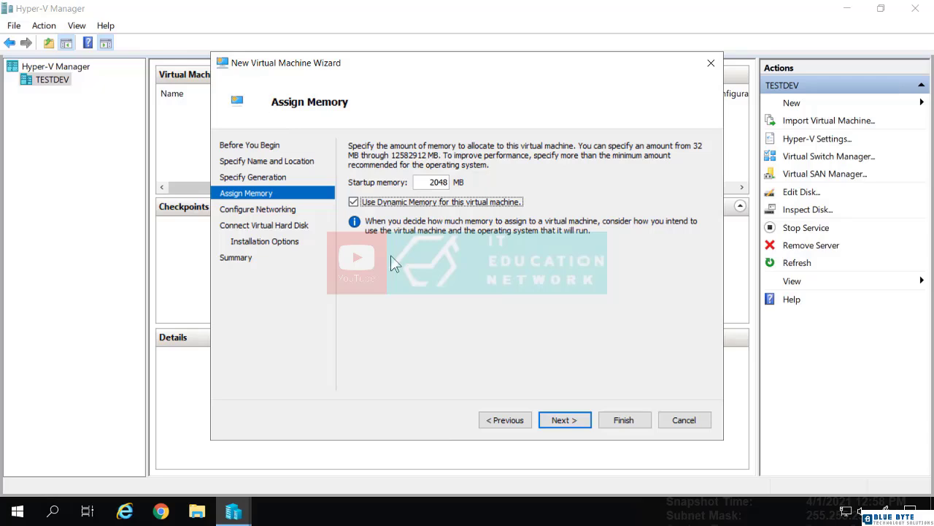
left_click(564, 423)
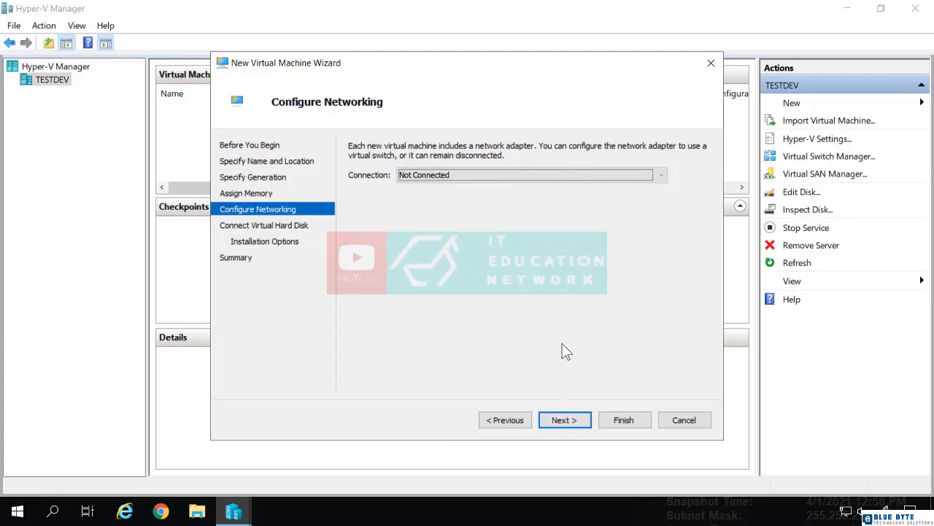
Connect the network adapter to vSwitch and accept the proposed new 127 GB virtual hard disk RTS-DC1.vhdx.
left_click(518, 178)
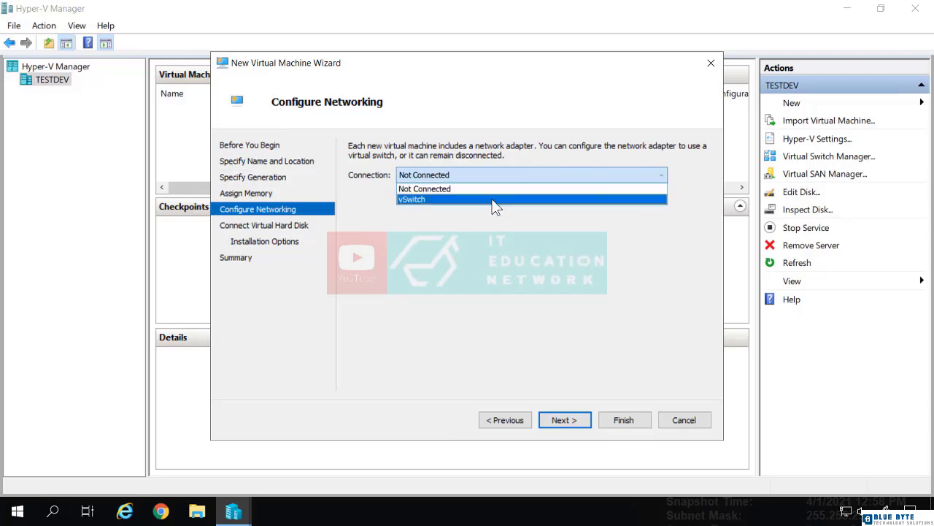
left_click(494, 199)
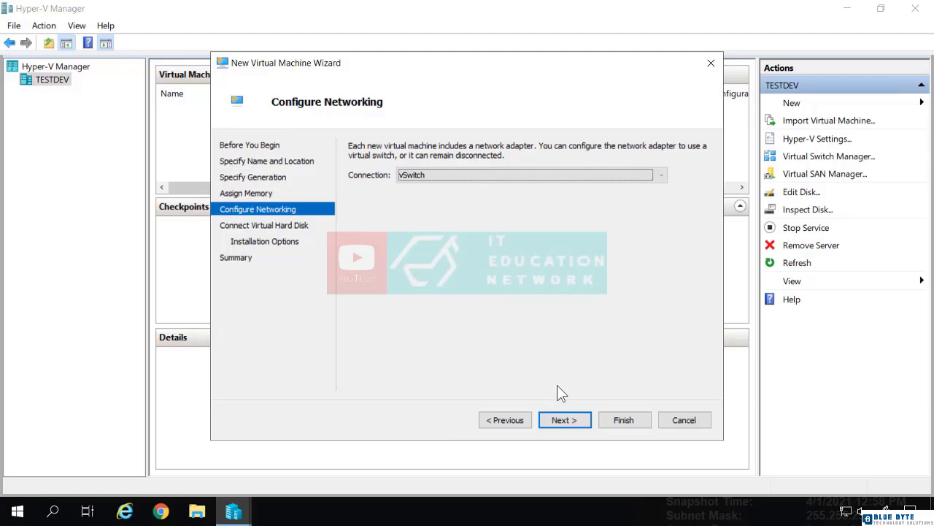
left_click(565, 420)
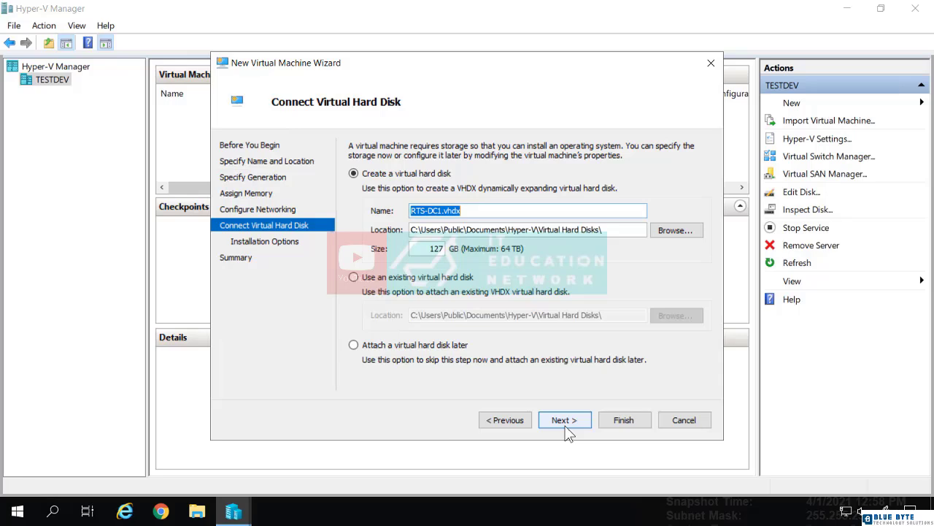
left_click(564, 420)
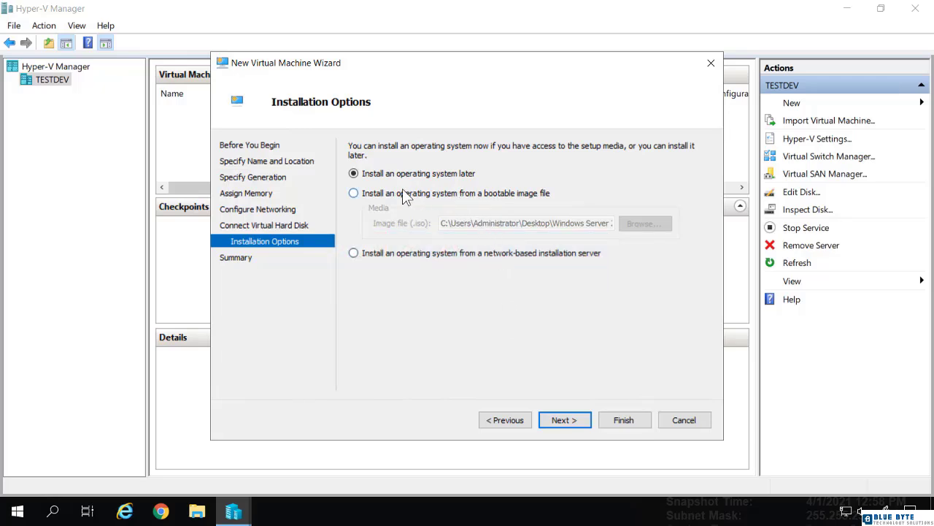
Set the operating system to install from the bootable image 17763.737.190906-2324.rs5_release_svc_refresh_SERVER_EVAL_x64FRE_en-us_1.iso in the Windows Server 2019 ISO folder.
left_click(355, 193)
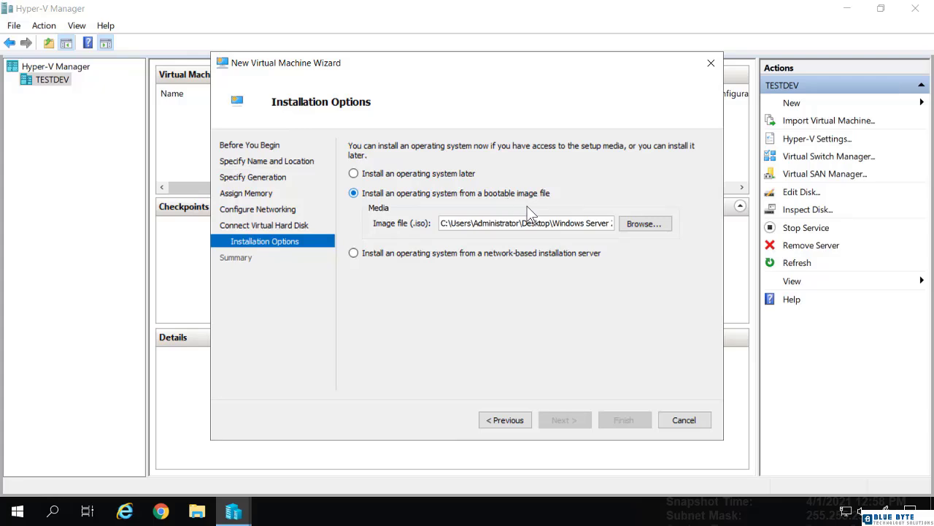
left_click(644, 226)
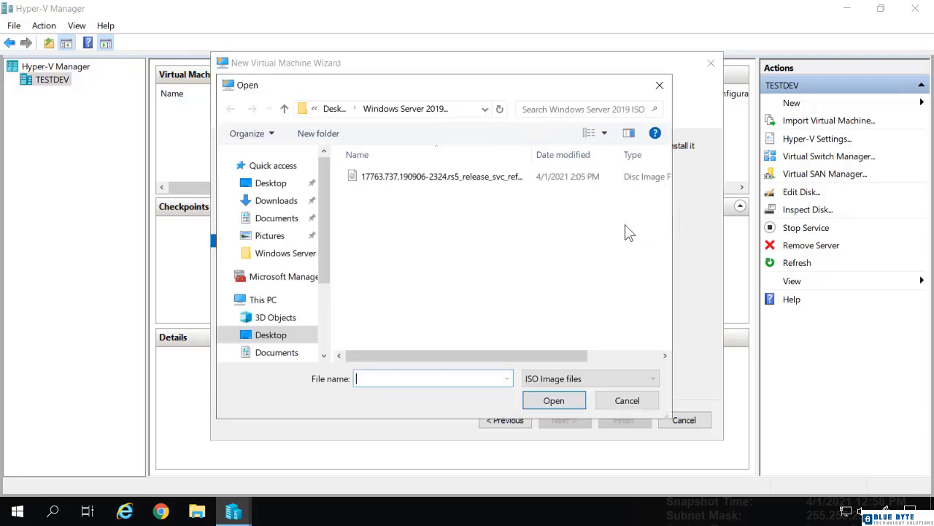
left_click(438, 179)
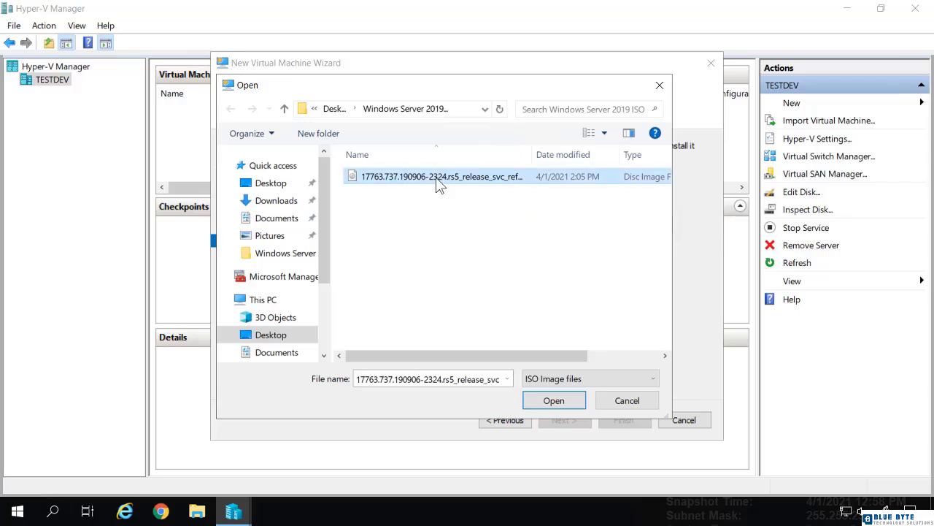
left_click(549, 402)
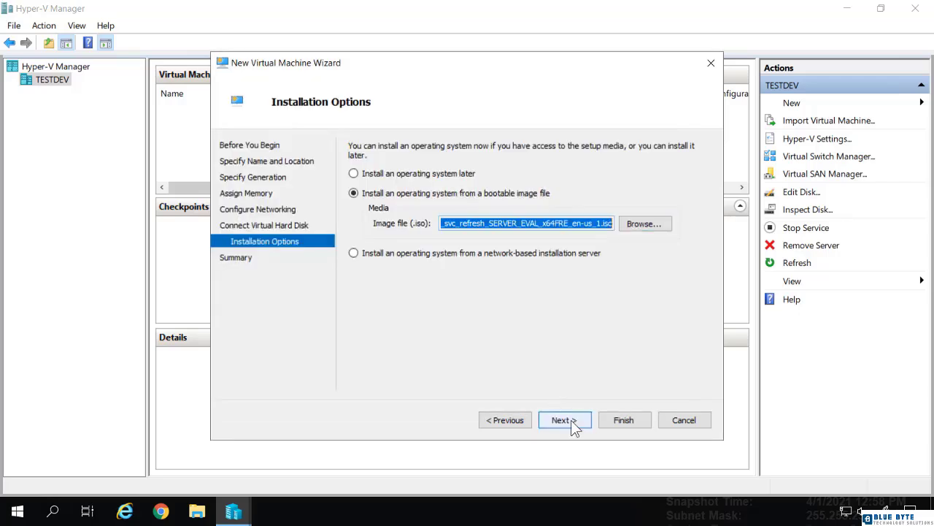
Review the full configuration summary of RTS-DC1 and finish creating the virtual machine.
left_click(571, 420)
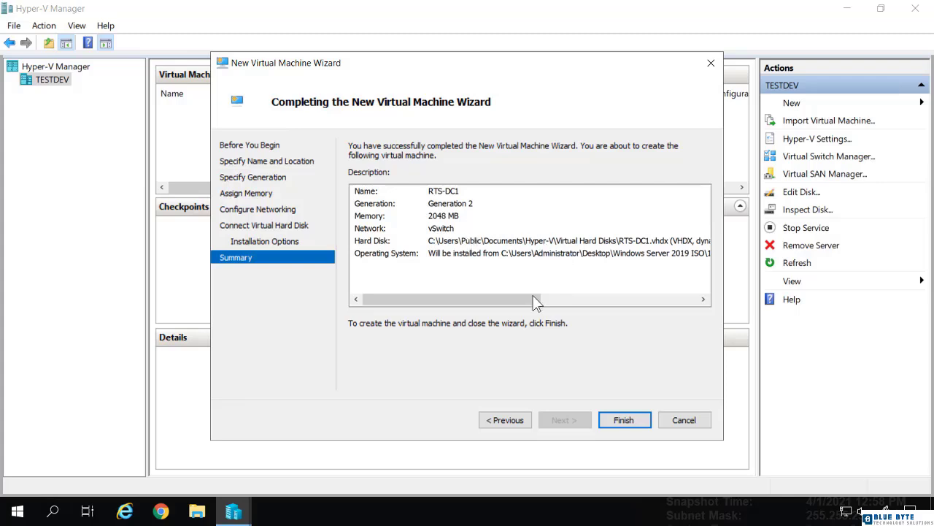
left_click_drag(537, 300, 694, 314)
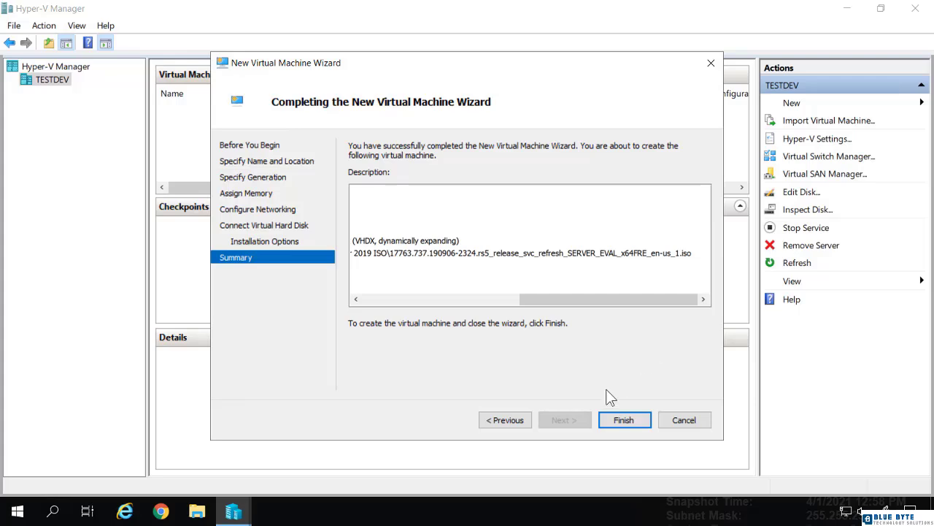
left_click(634, 421)
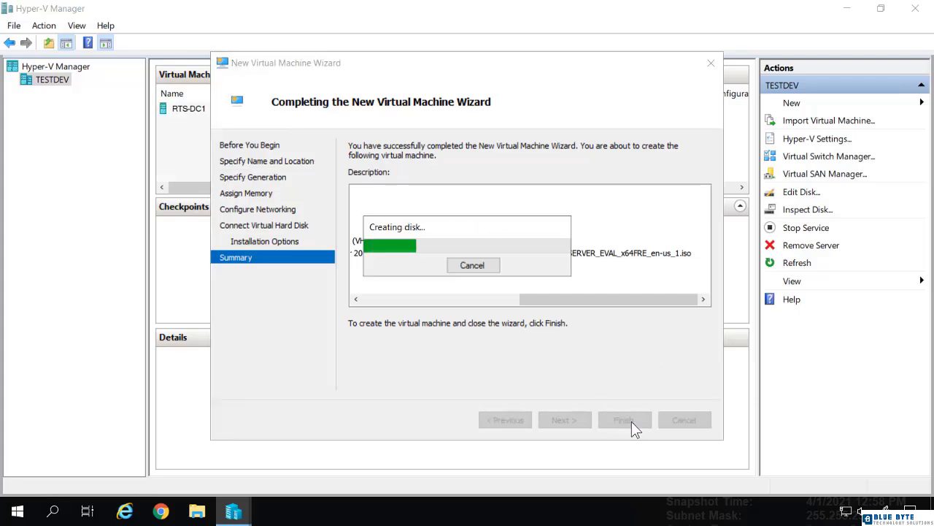